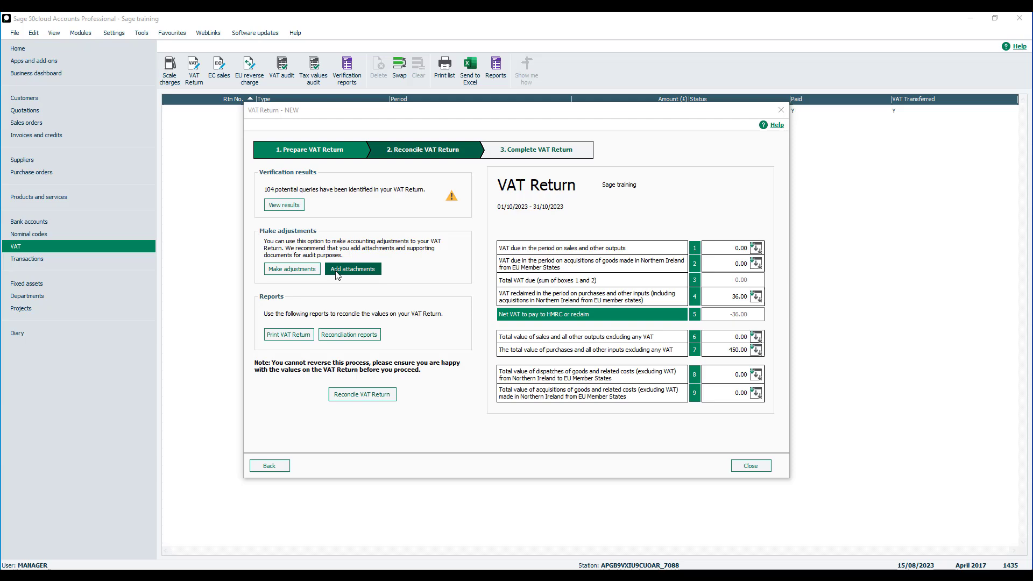
Open the VAT manual adjustments and start an adjustment entry for Box 1, VAT due on sales.
{"action": "left_click", "coordinate": [307, 275]}
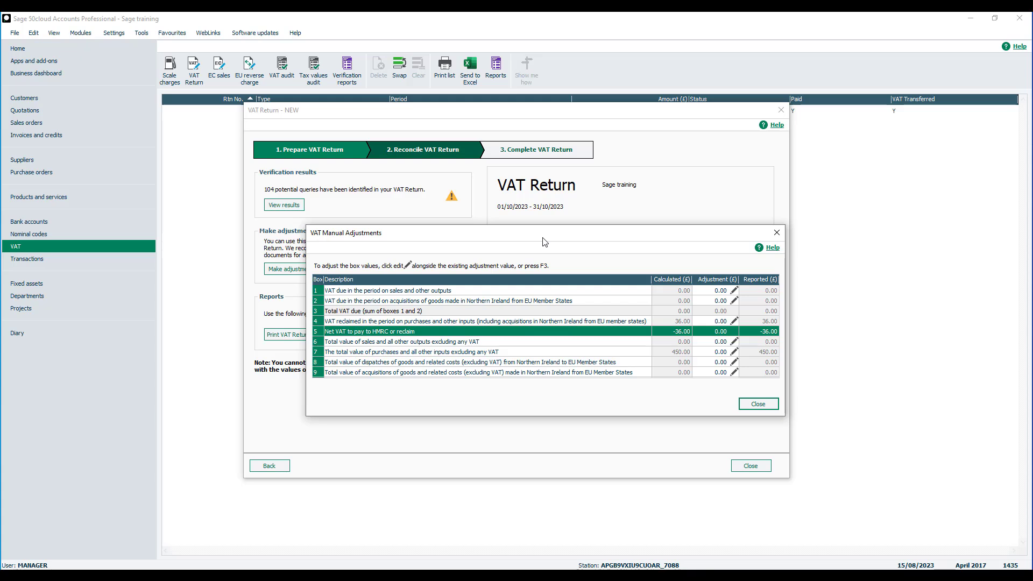
{"action": "left_click", "coordinate": [735, 291]}
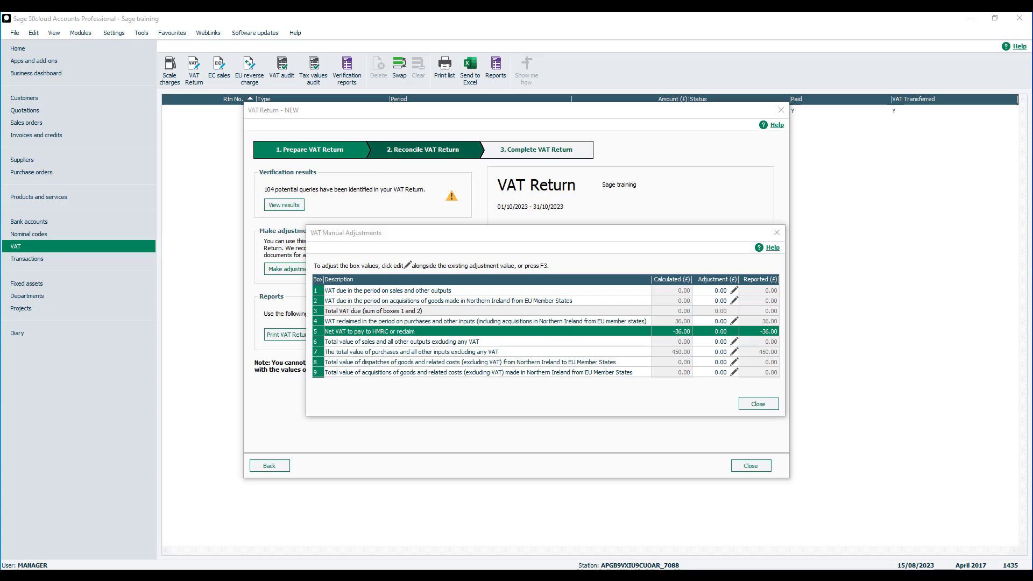
{"action": "left_click", "coordinate": [734, 291]}
Save a 1000 Box 1 adjustment with reason 'HMRC instruction', bringing net VAT to 964.00.
{"action": "left_click_drag", "start_coordinate": [882, 294], "coordinate": [599, 222]}
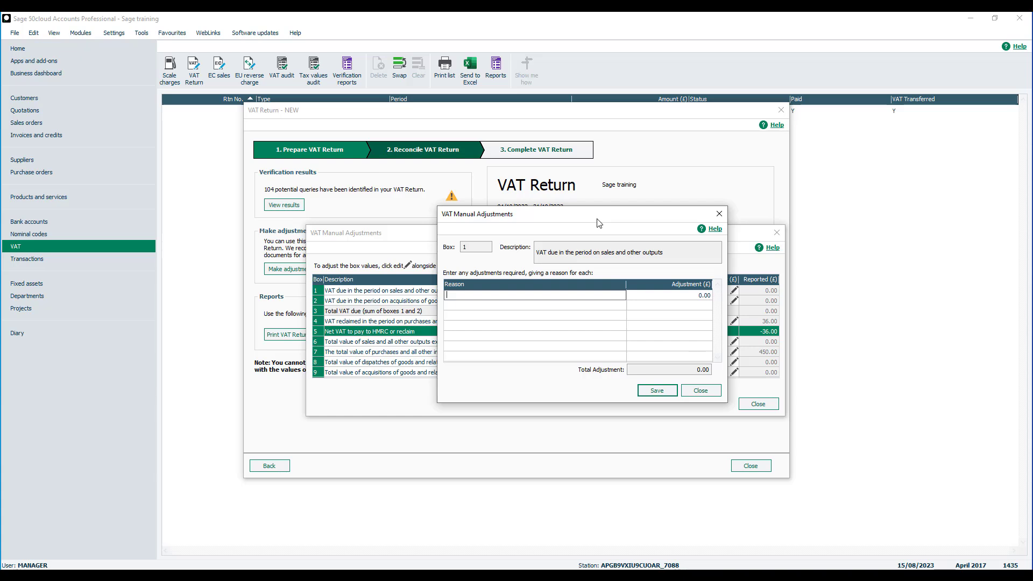
{"action": "type", "text": "HMRC instruction"}
{"action": "key", "text": "Tab"}
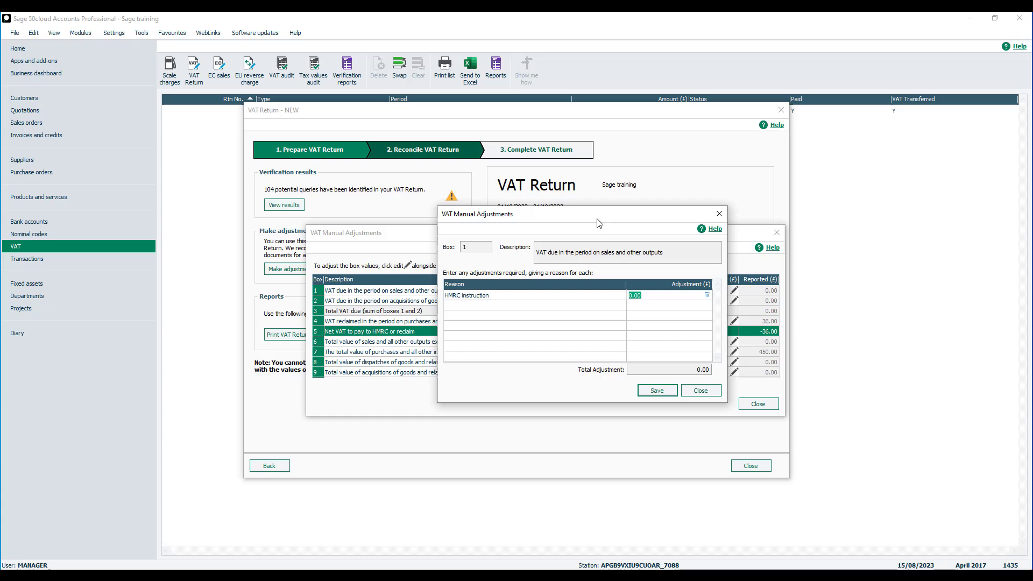
{"action": "type", "text": "1000"}
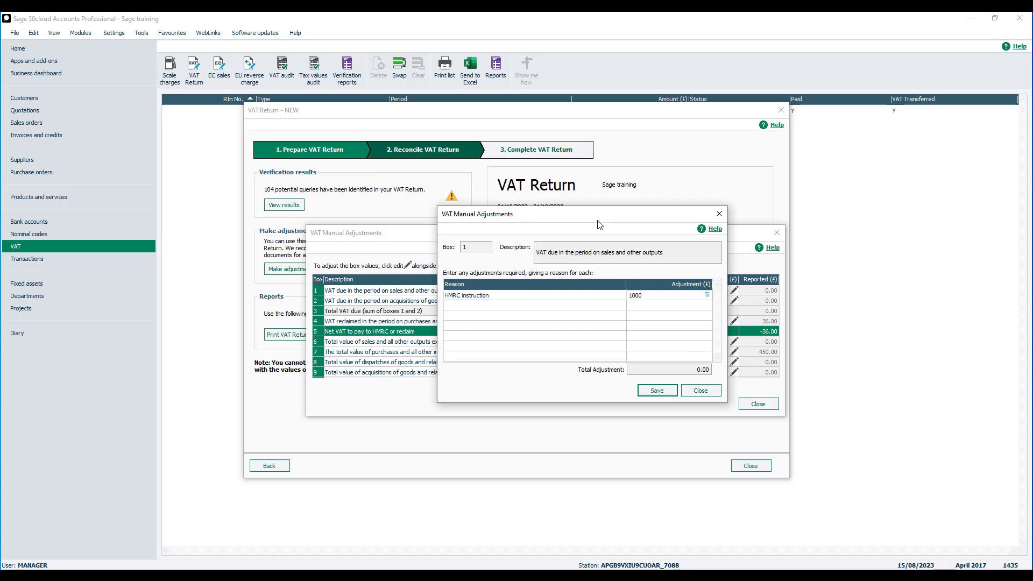
{"action": "left_click", "coordinate": [658, 390]}
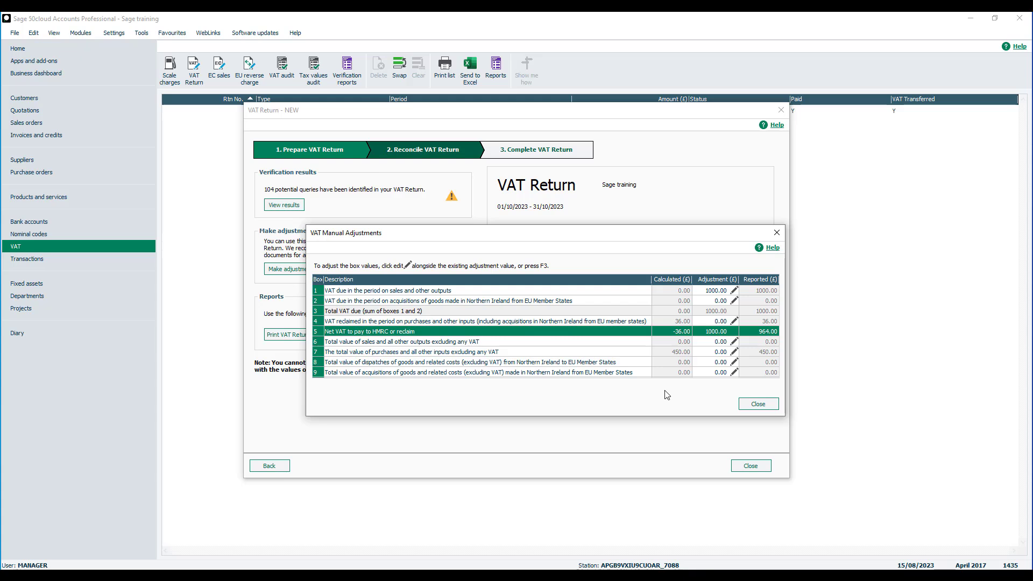
Close the VAT Manual Adjustments list, returning to the VAT return.
{"action": "left_click", "coordinate": [758, 404]}
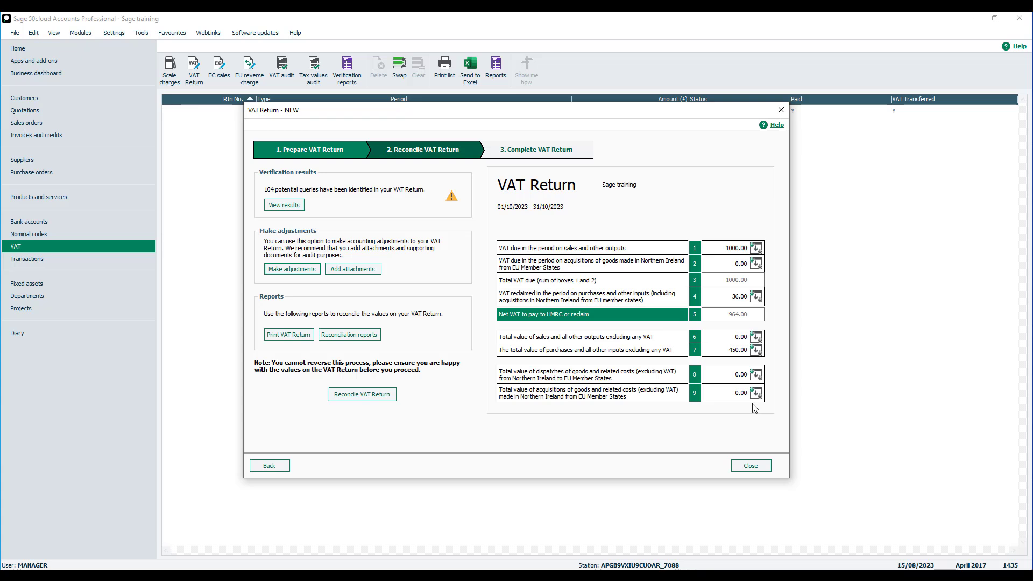
Attach vat hmrc adjustment.docx to the return, then reconcile it, flagging transactions as VAT reconciled.
{"action": "left_click", "coordinate": [369, 276]}
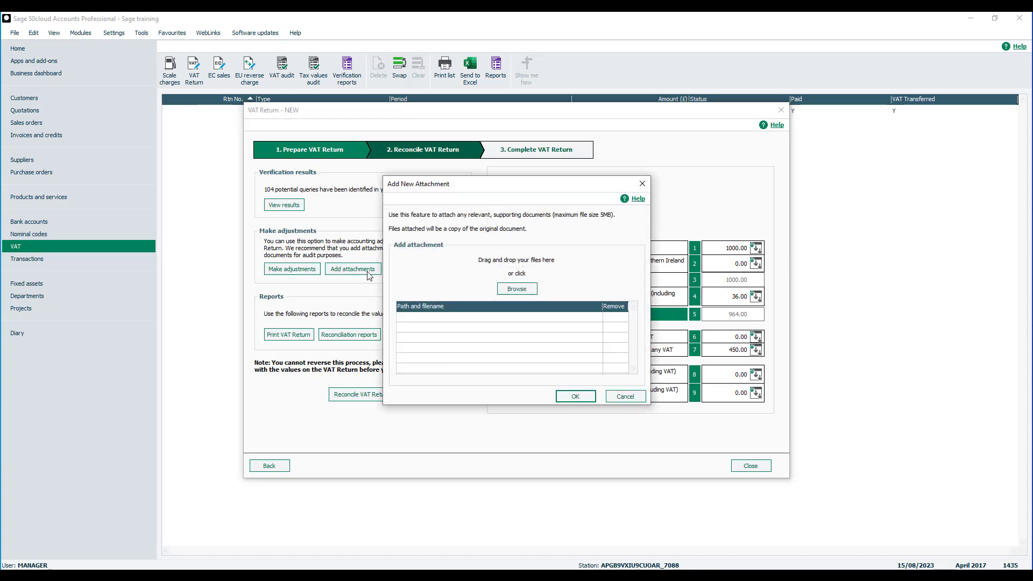
{"action": "left_click", "coordinate": [513, 290]}
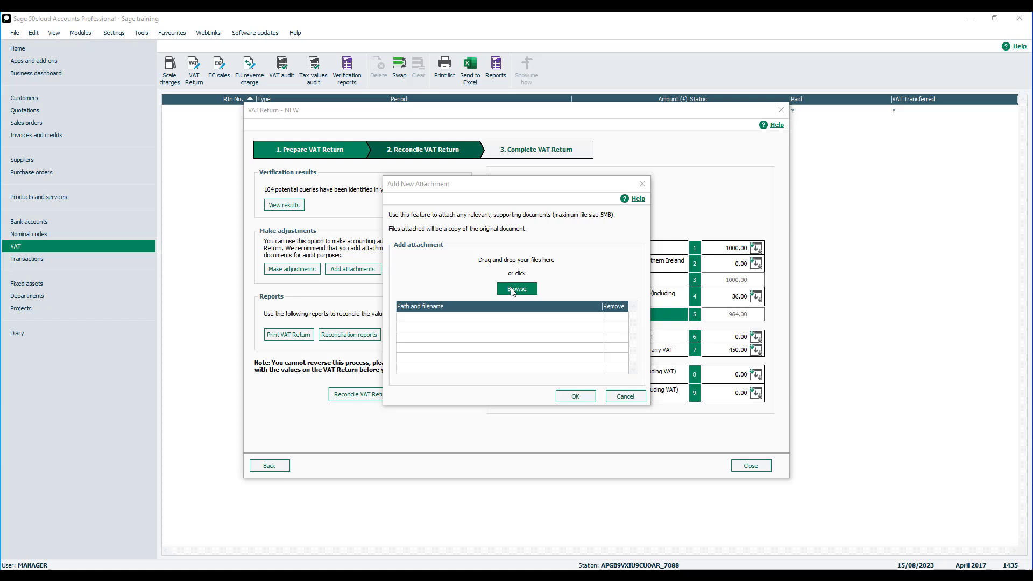
{"action": "left_click", "coordinate": [498, 250]}
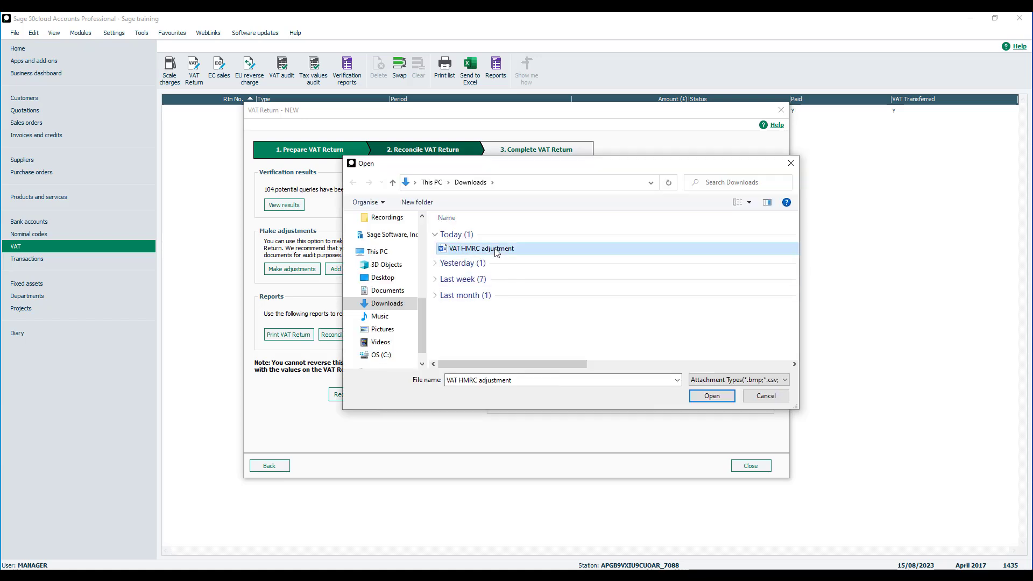
{"action": "left_click", "coordinate": [696, 396]}
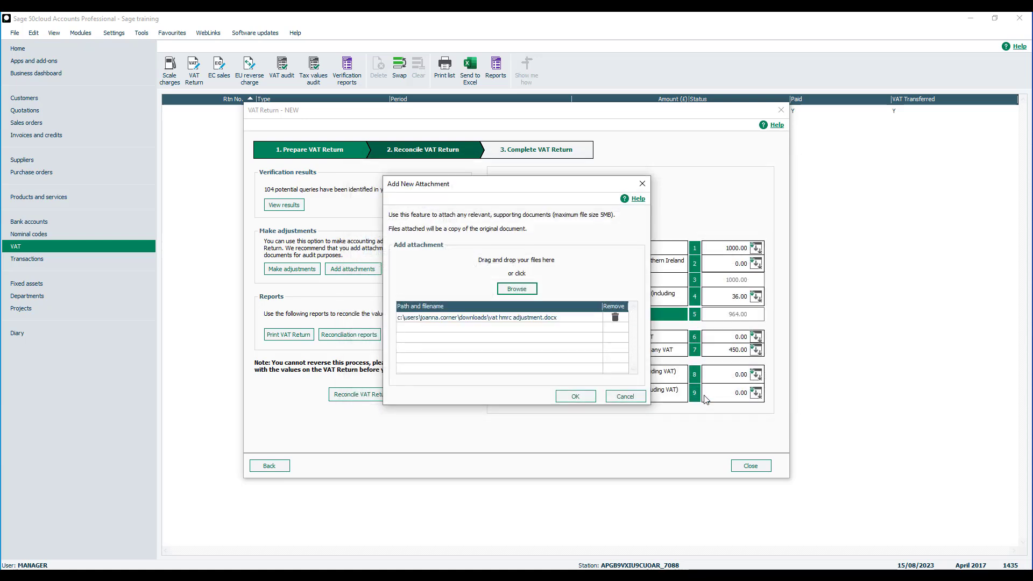
{"action": "left_click", "coordinate": [584, 398]}
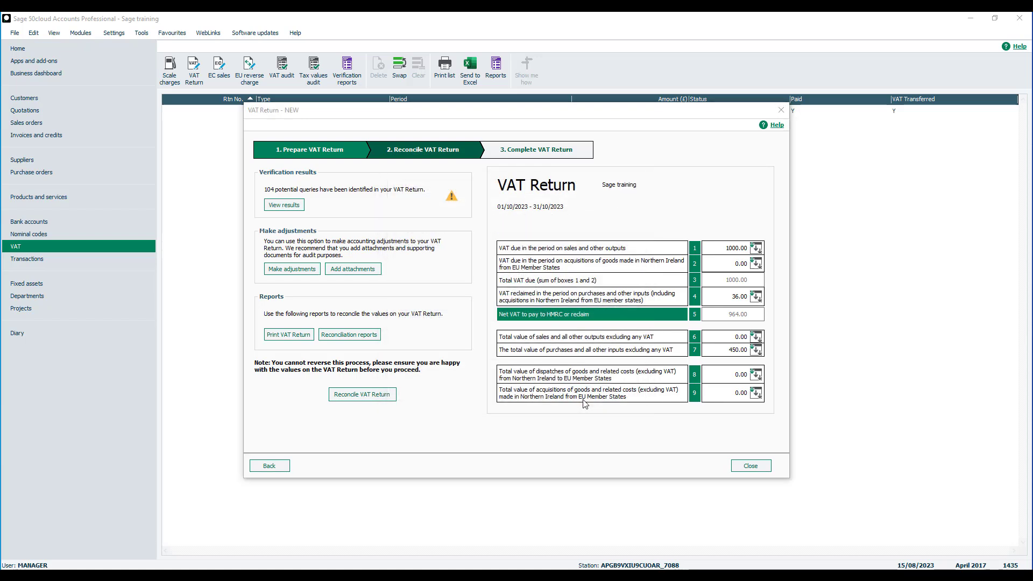
{"action": "left_click", "coordinate": [365, 397]}
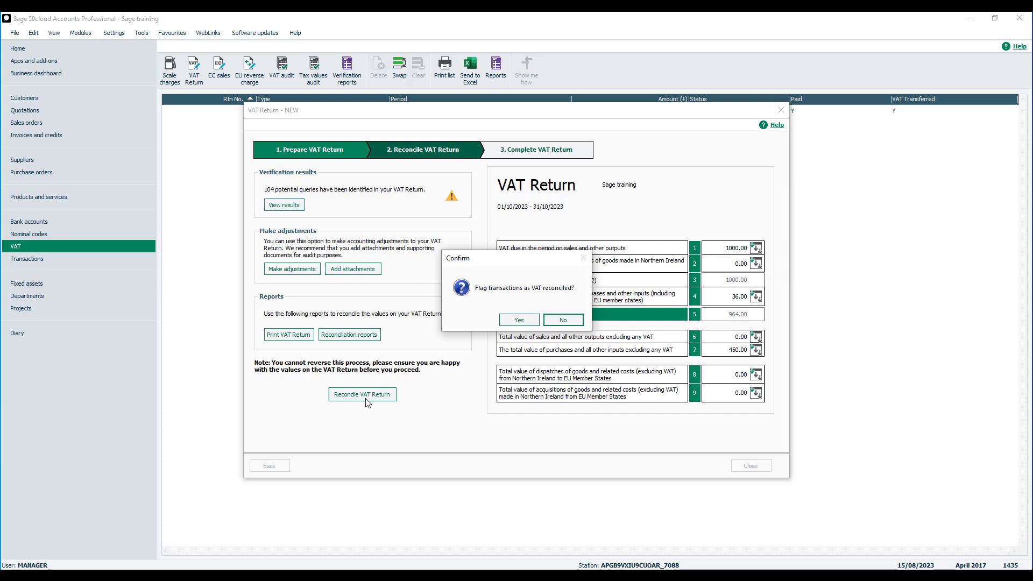
{"action": "left_click", "coordinate": [520, 320]}
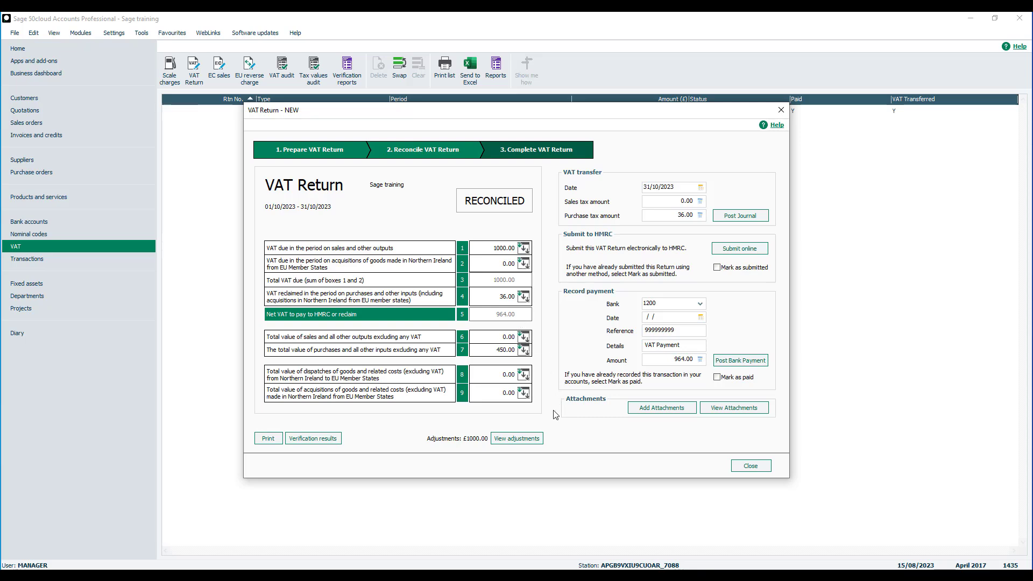
{"action": "left_click", "coordinate": [533, 440]}
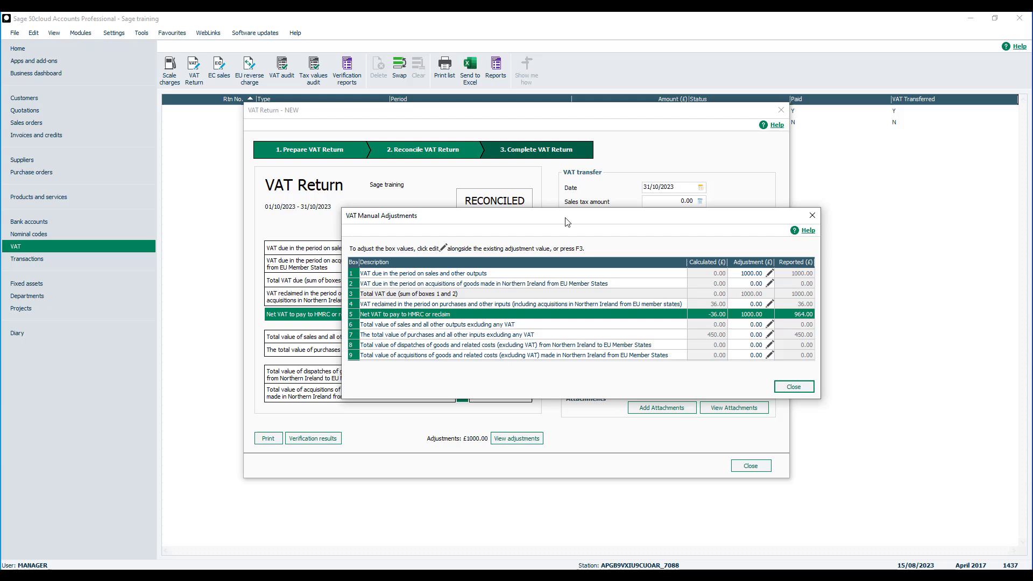
{"action": "left_click", "coordinate": [786, 387]}
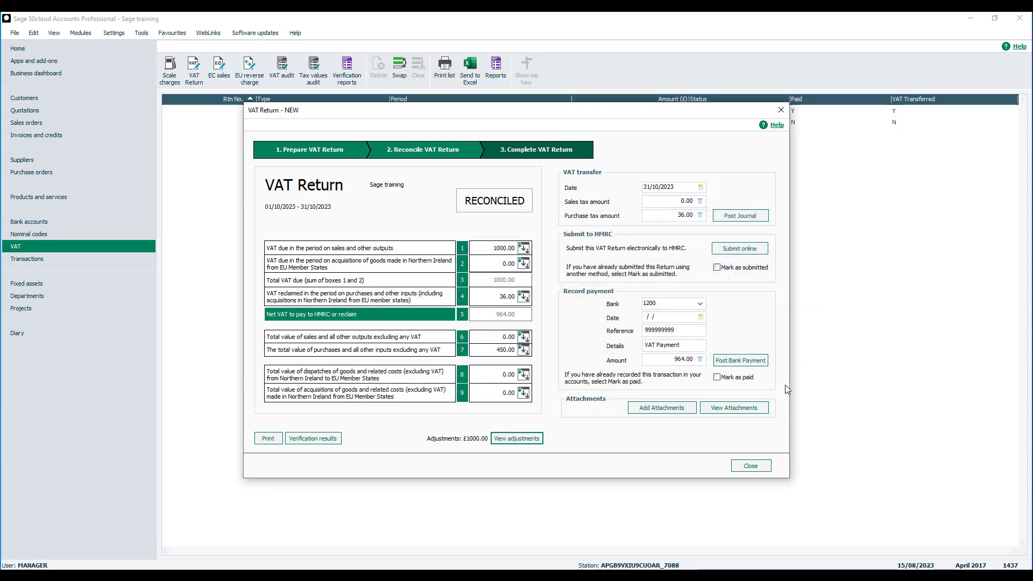
{"action": "left_click", "coordinate": [267, 441]}
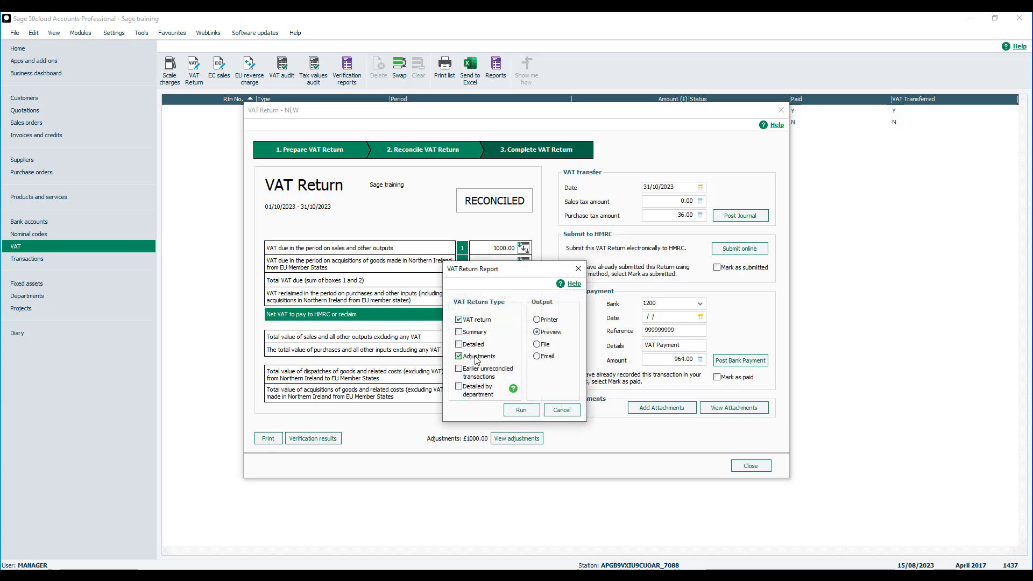
{"action": "left_click", "coordinate": [478, 319]}
{"action": "left_click", "coordinate": [531, 411]}
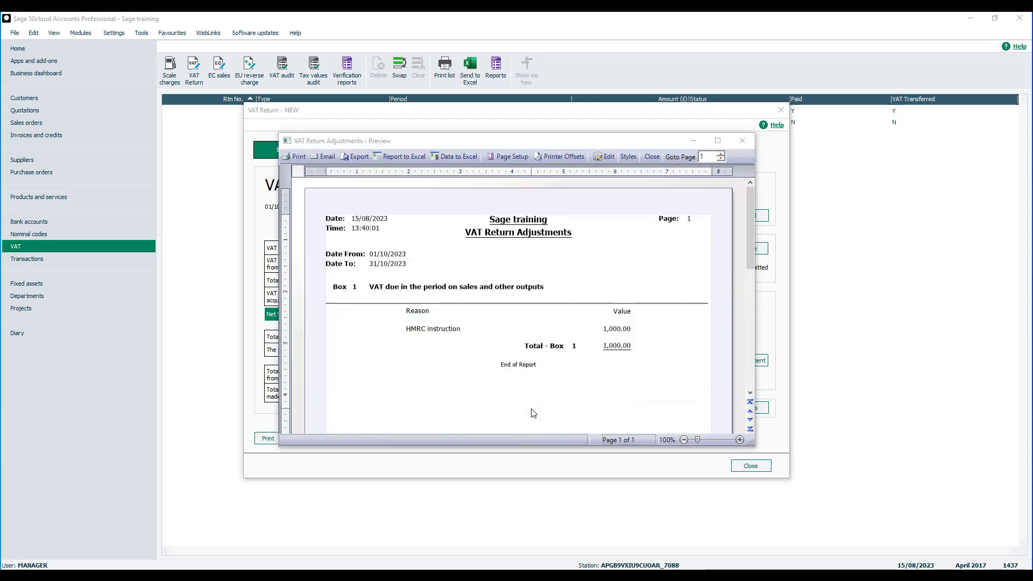
{"action": "left_click", "coordinate": [743, 142]}
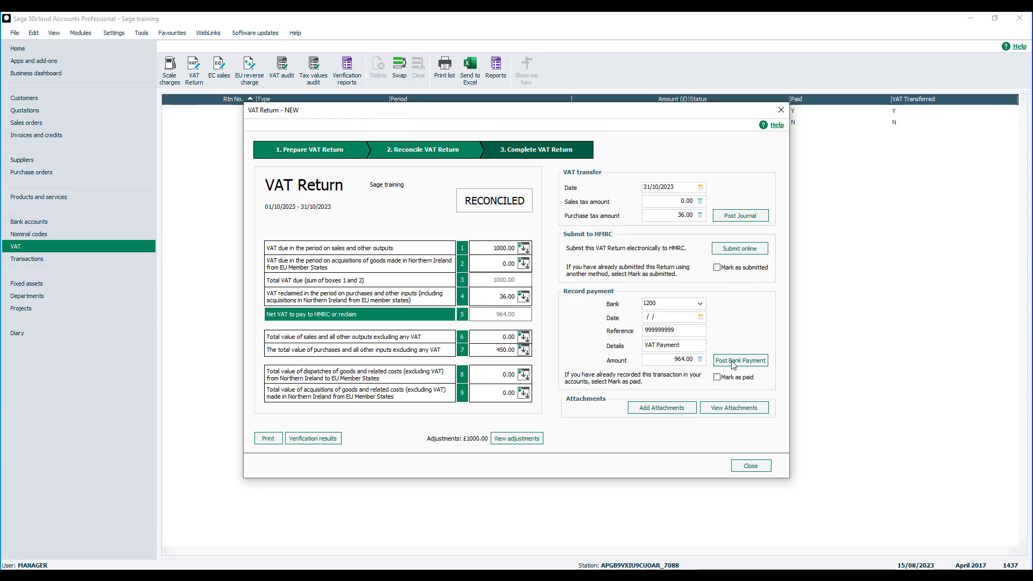
{"action": "left_click", "coordinate": [735, 409]}
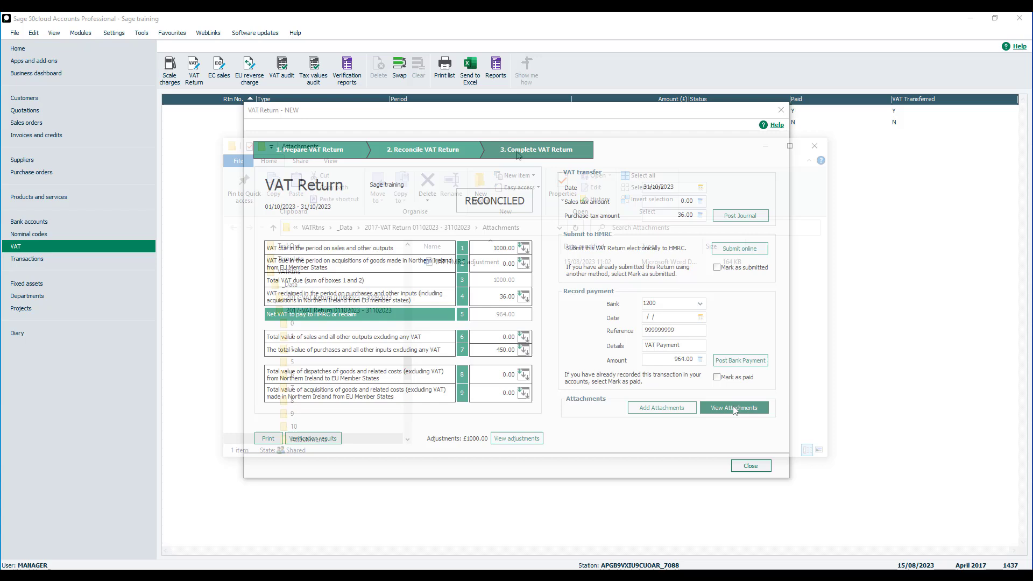
{"action": "left_click", "coordinate": [813, 147]}
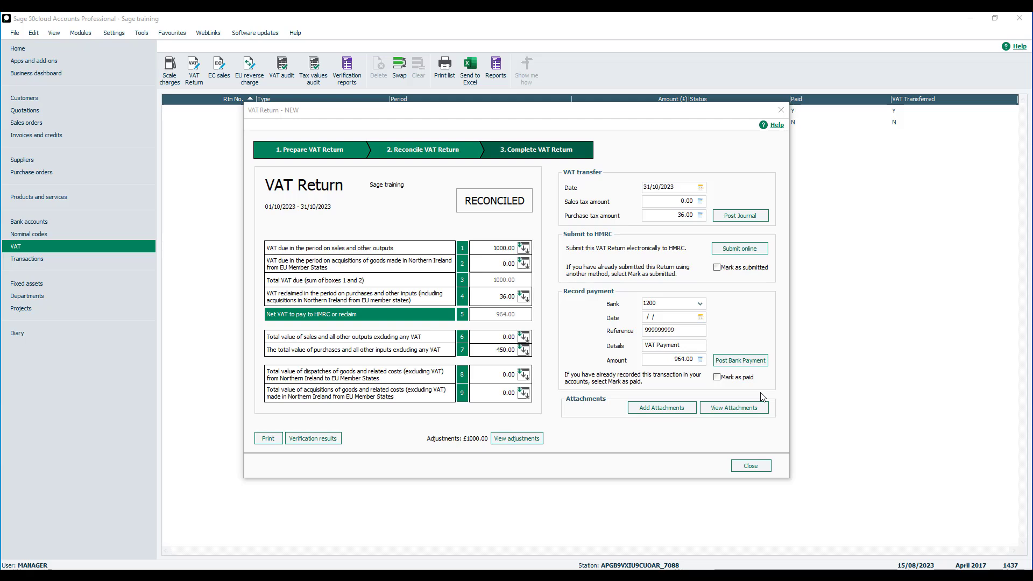
Close the reconciled return and find the two 1000.00 adjustment journals (nominals 2202, 2204) in Transactions.
{"action": "left_click", "coordinate": [752, 467]}
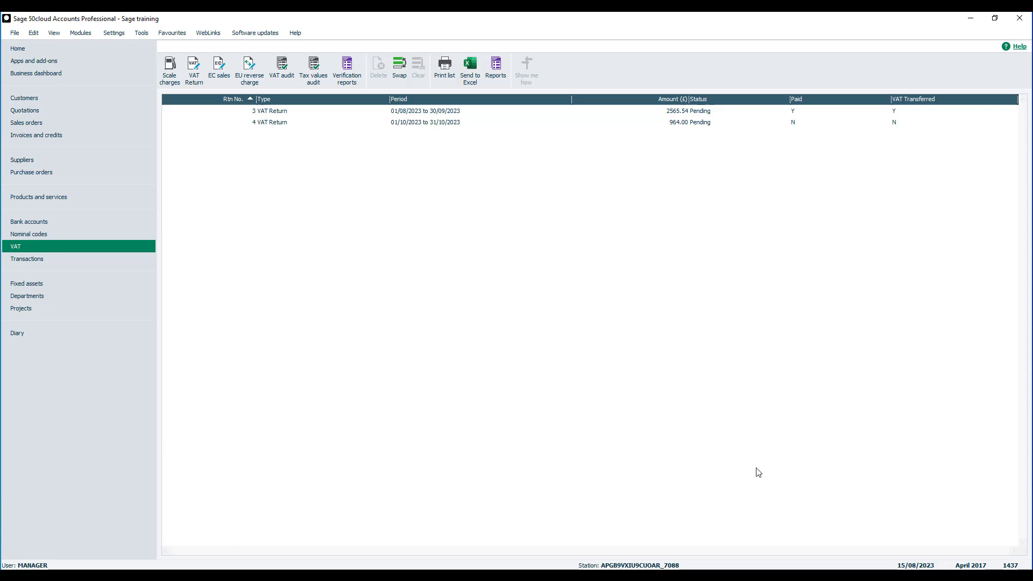
{"action": "left_click", "coordinate": [101, 262]}
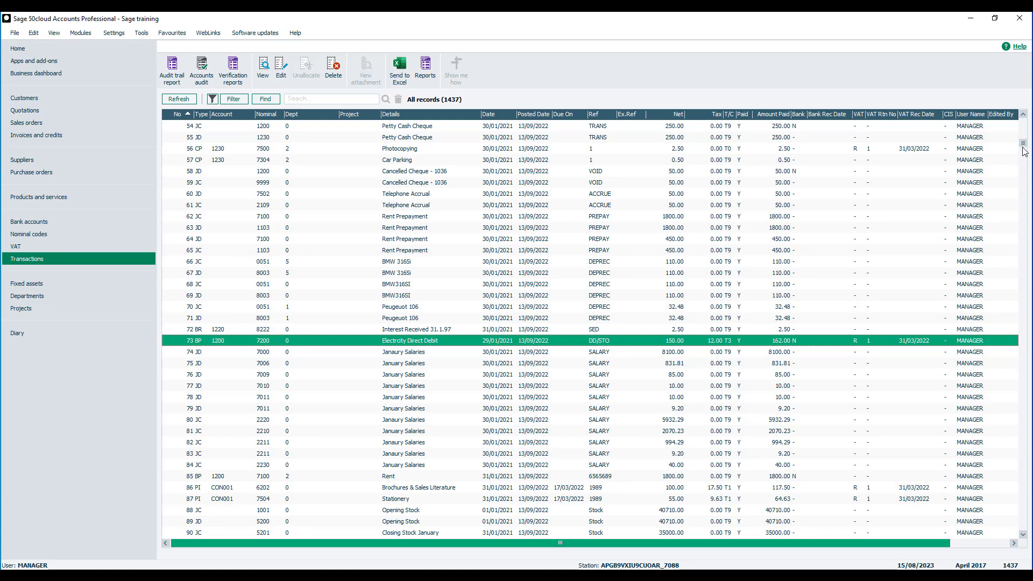
{"action": "left_click_drag", "start_coordinate": [1023, 407], "coordinate": [1024, 526]}
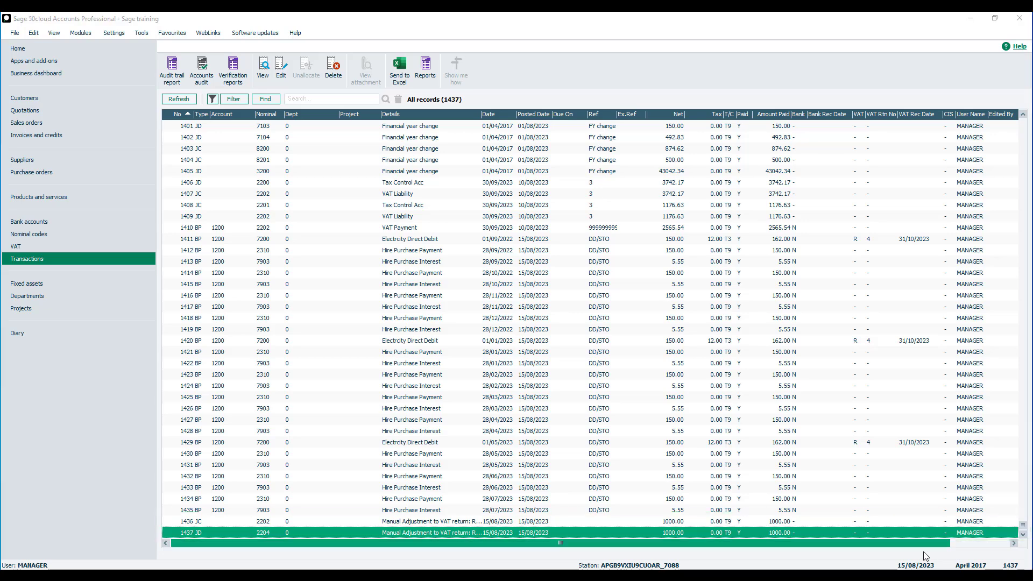
{"action": "left_click", "coordinate": [132, 238]}
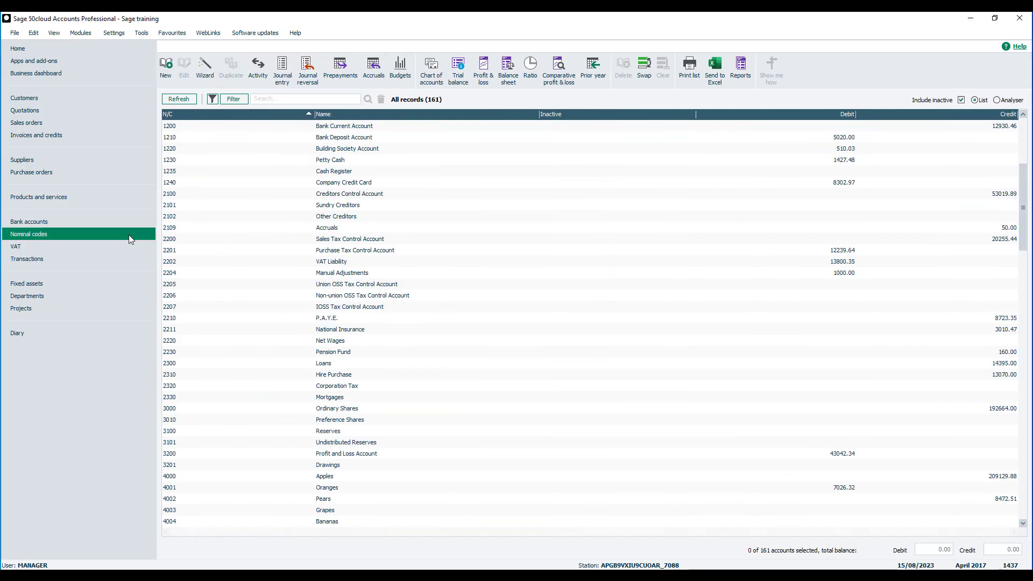
{"action": "left_click", "coordinate": [183, 264]}
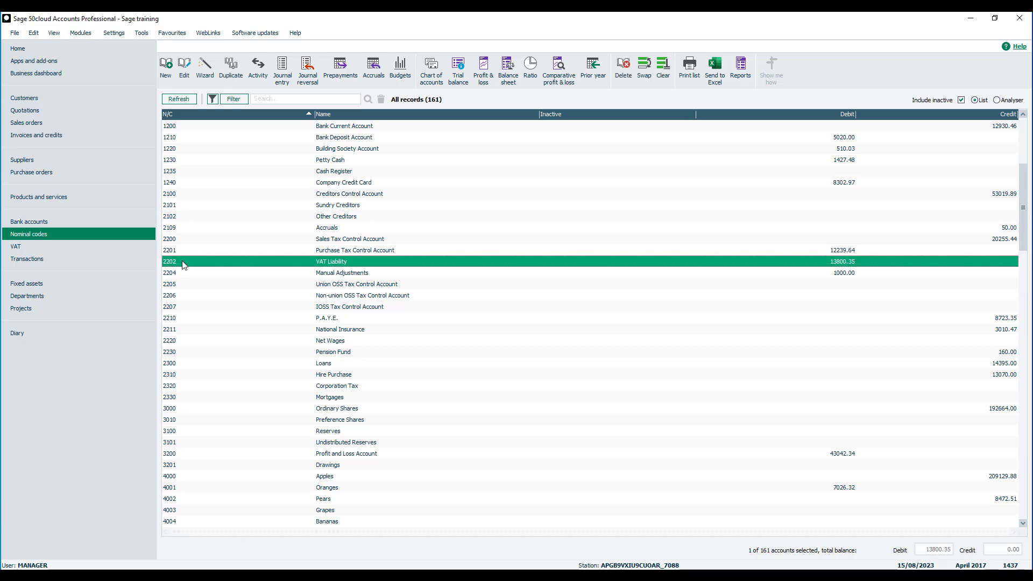
{"action": "left_click", "coordinate": [183, 276]}
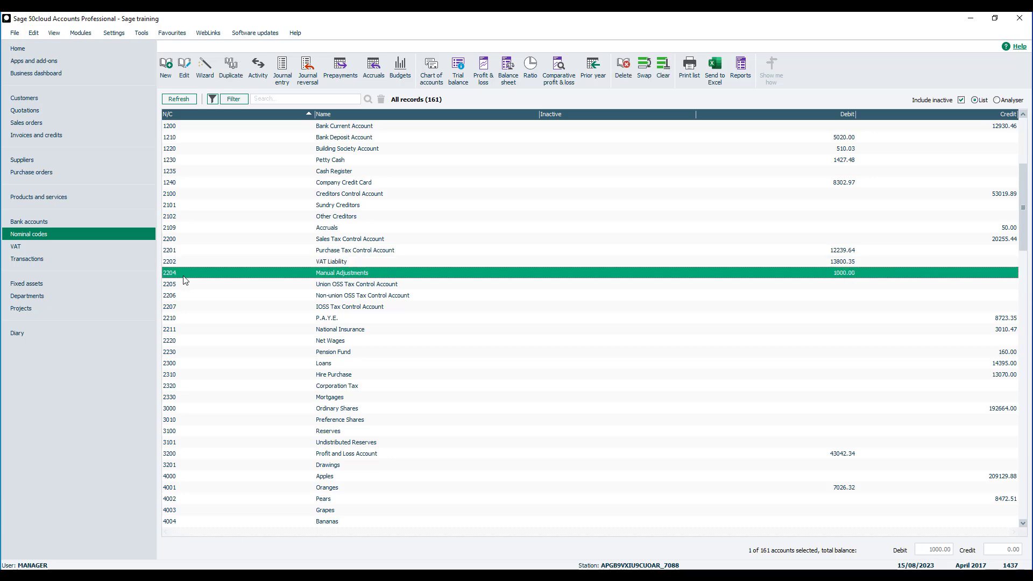